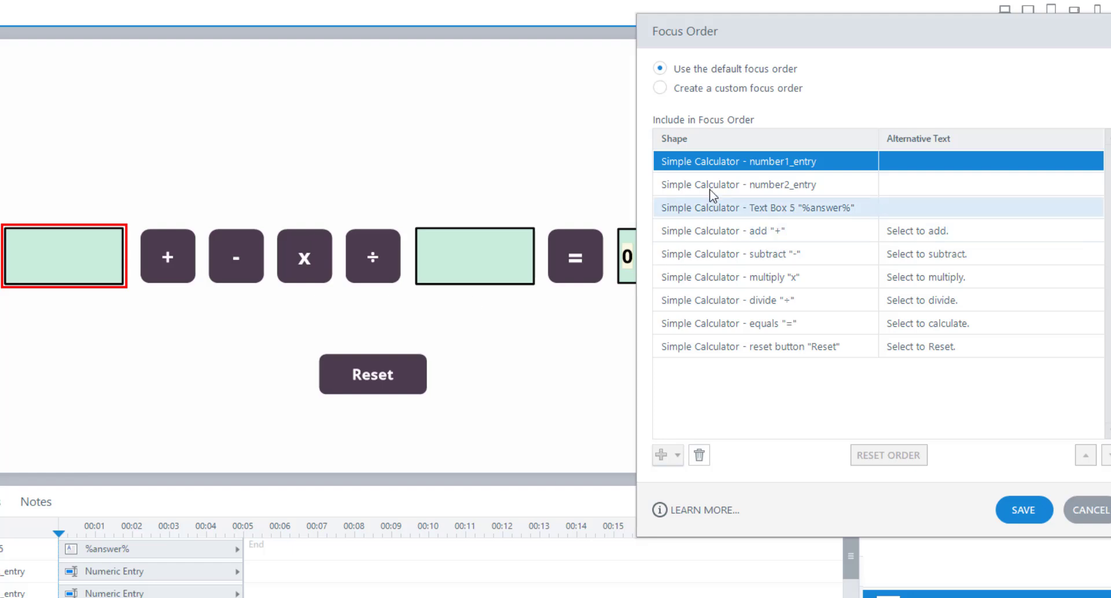
Step: Go through the default focus order entry by entry, from number2_entry to the reset button, comparing each with its slide object
{"action": "left_click", "coordinate": [740, 184]}
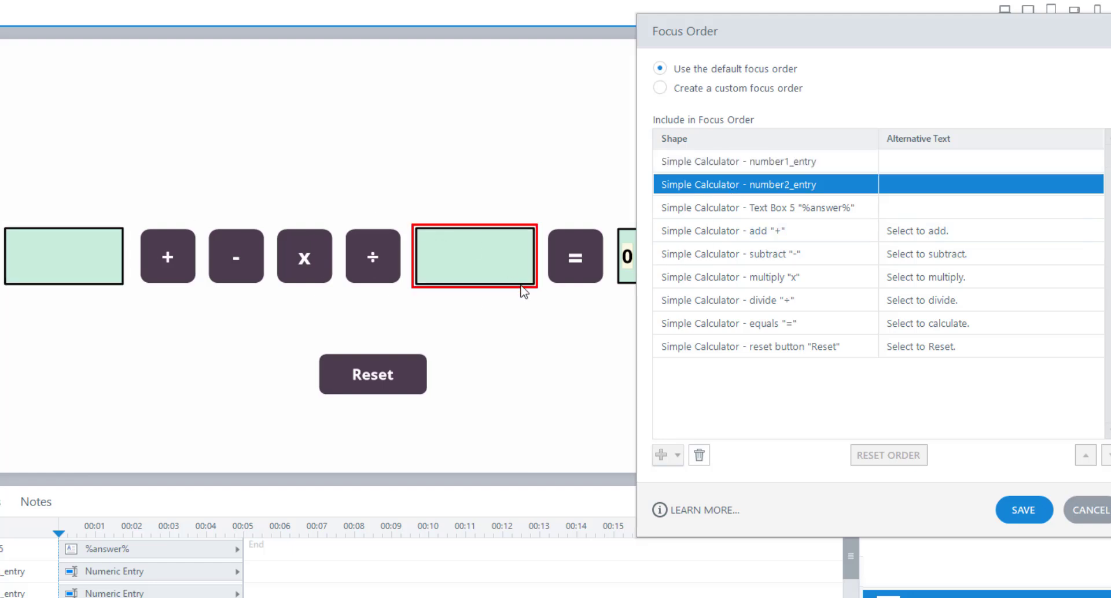
{"action": "key", "text": "Down"}
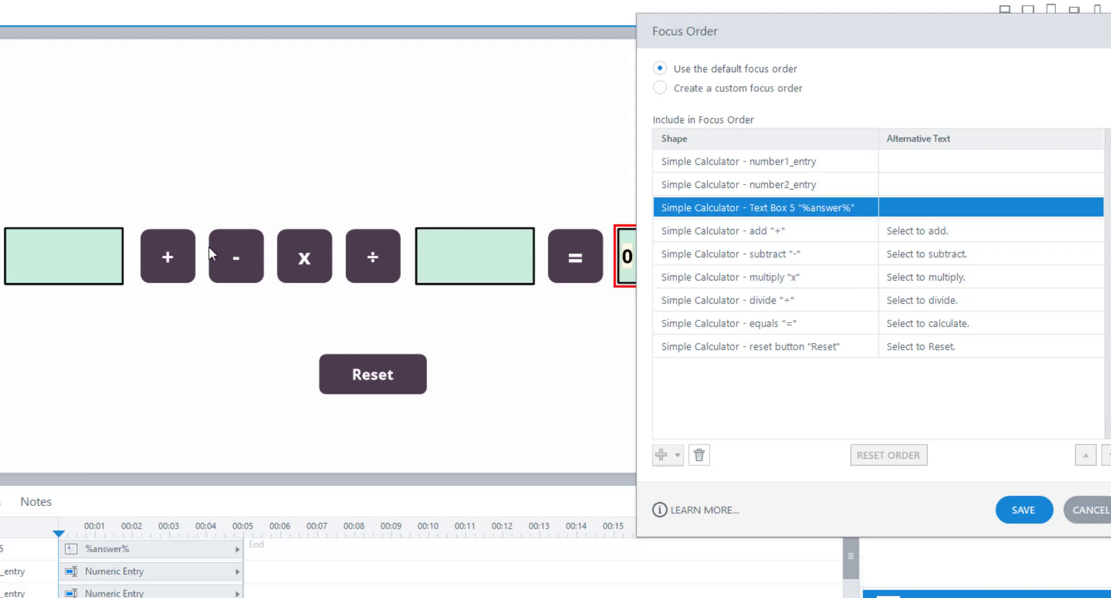
{"action": "key", "text": "Down"}
{"action": "key", "text": "Down"}
{"action": "key", "text": "Down"}
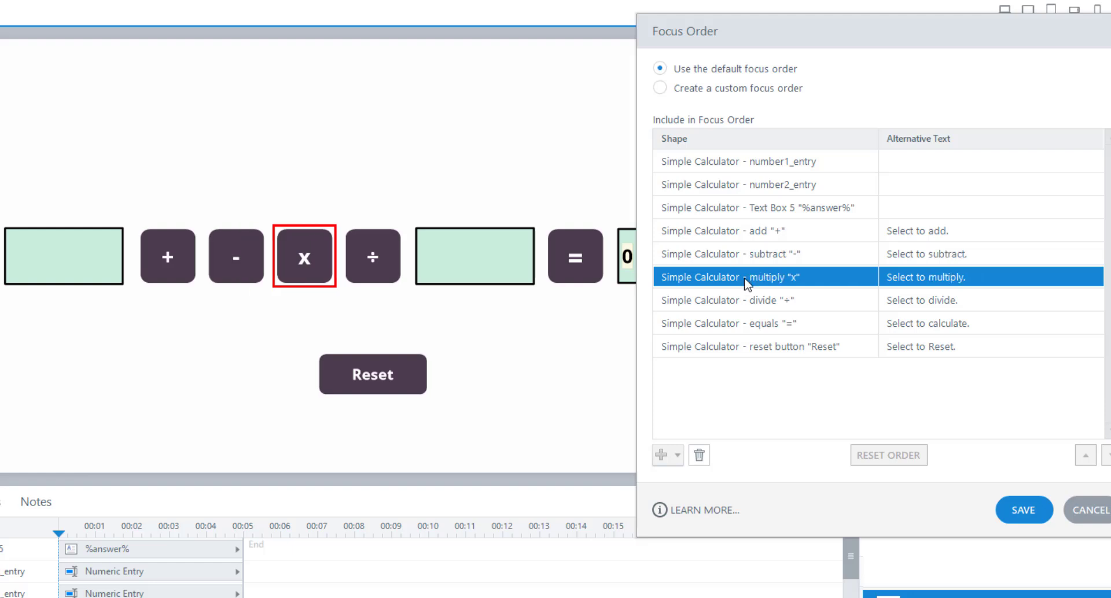
{"action": "left_click", "coordinate": [746, 300]}
{"action": "left_click", "coordinate": [751, 322]}
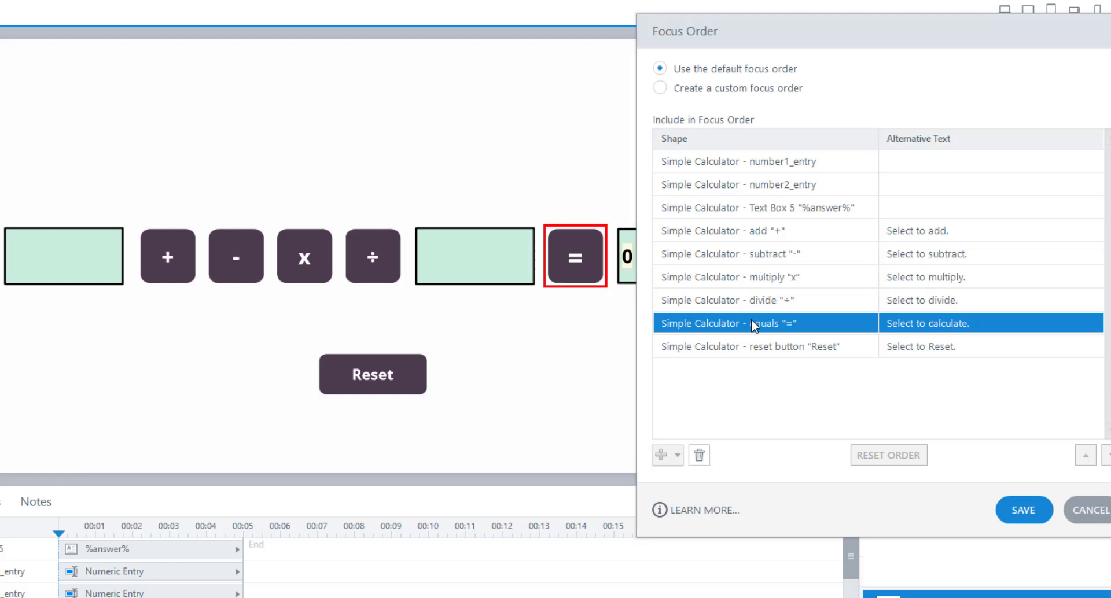
{"action": "left_click", "coordinate": [765, 349]}
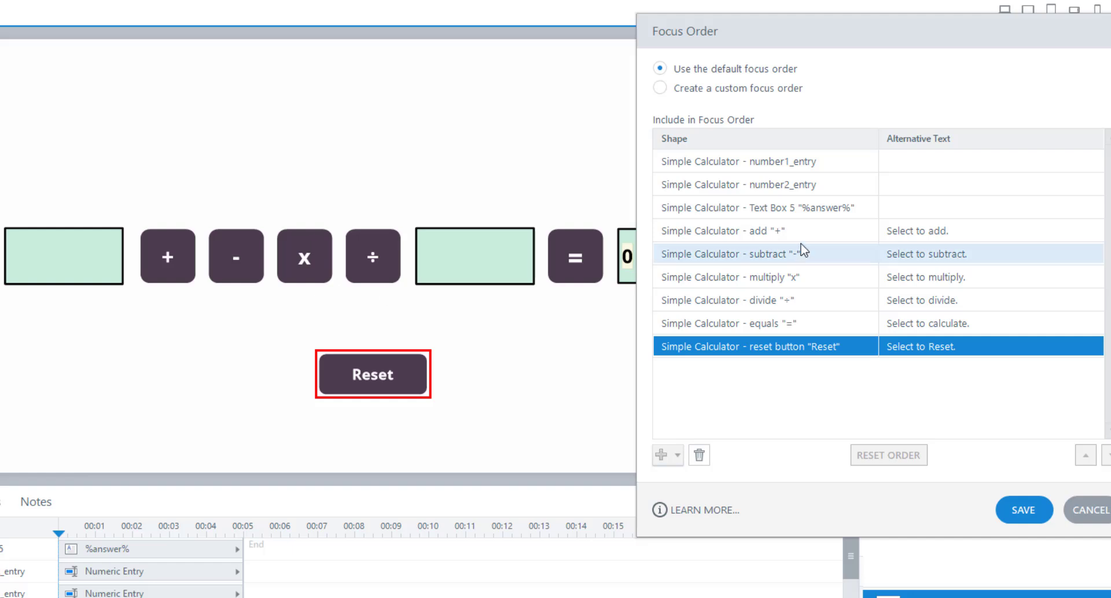
Step: Switch to a custom focus order and move number2_entry between the divide and equals buttons
{"action": "left_click", "coordinate": [701, 90]}
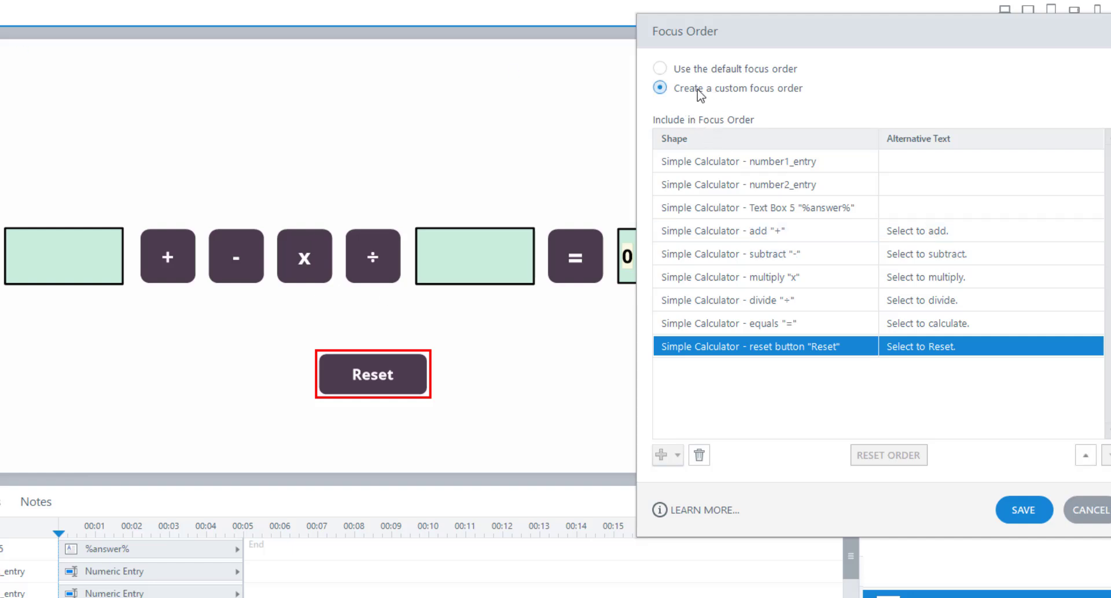
{"action": "left_click", "coordinate": [772, 163]}
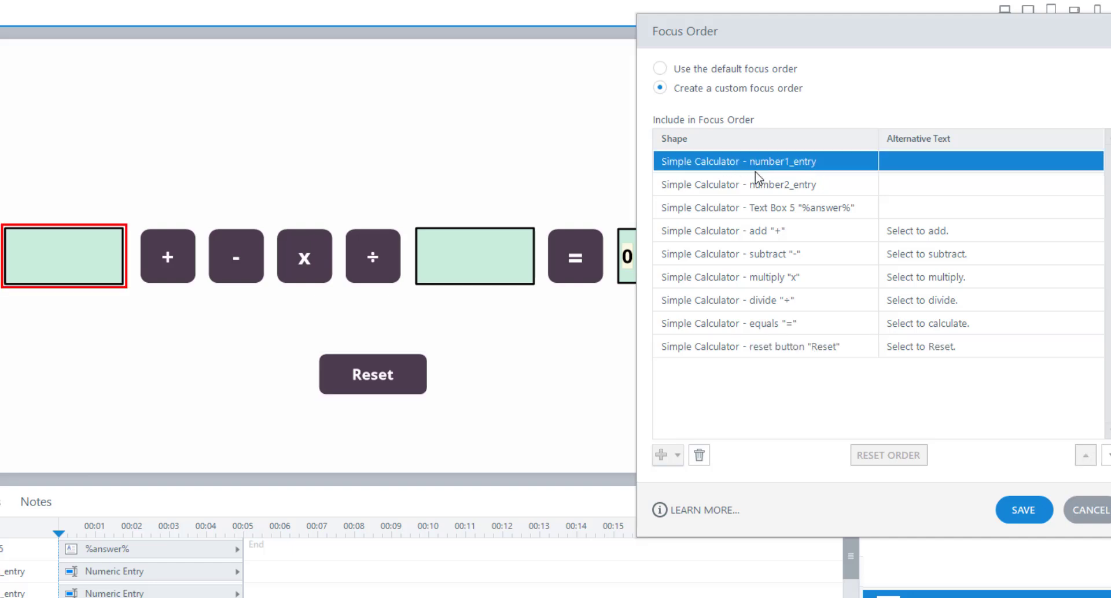
{"action": "left_click_drag", "start_coordinate": [750, 191], "coordinate": [802, 314]}
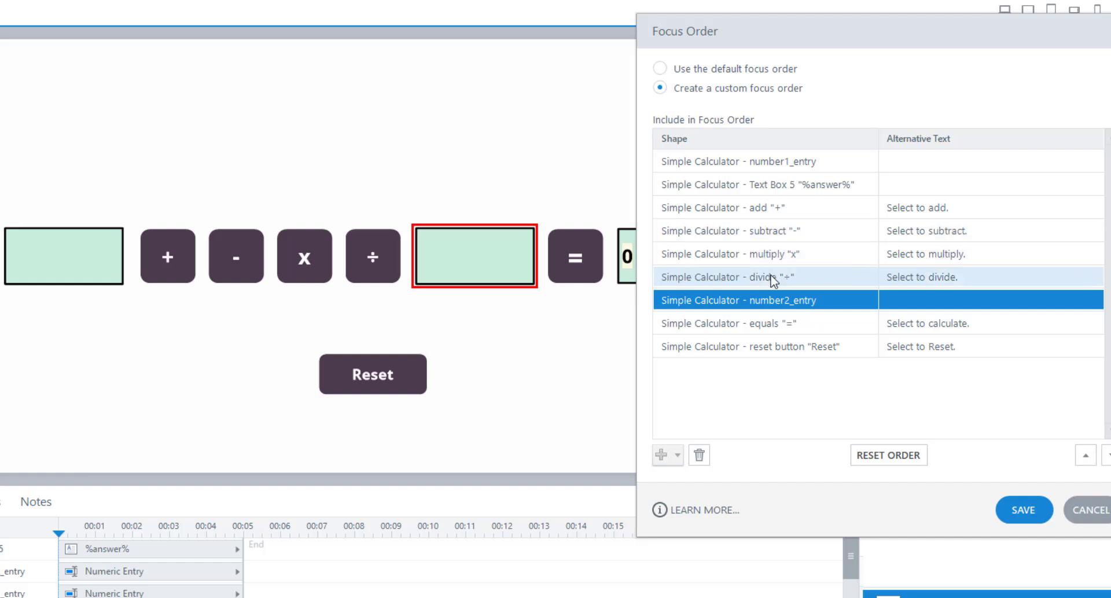
Step: Move the %answer% text box in the focus order to directly after the equals button
{"action": "left_click_drag", "start_coordinate": [761, 184], "coordinate": [788, 273]}
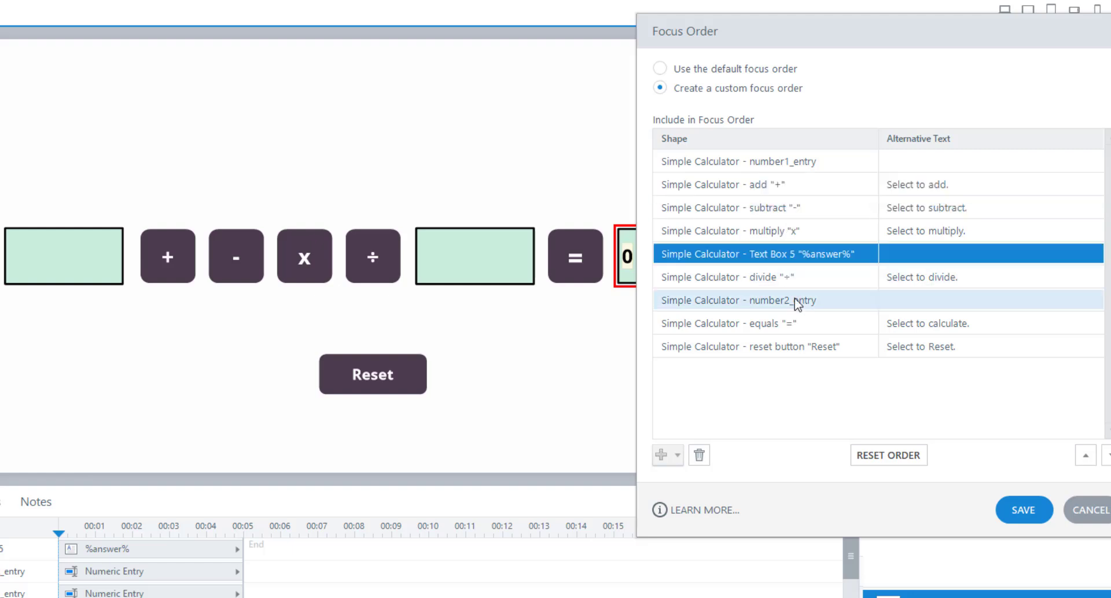
{"action": "mouse_move", "coordinate": [783, 349]}
{"action": "left_mouse_down"}
{"action": "mouse_move", "coordinate": [785, 261]}
{"action": "mouse_move", "coordinate": [796, 342]}
{"action": "left_mouse_up"}
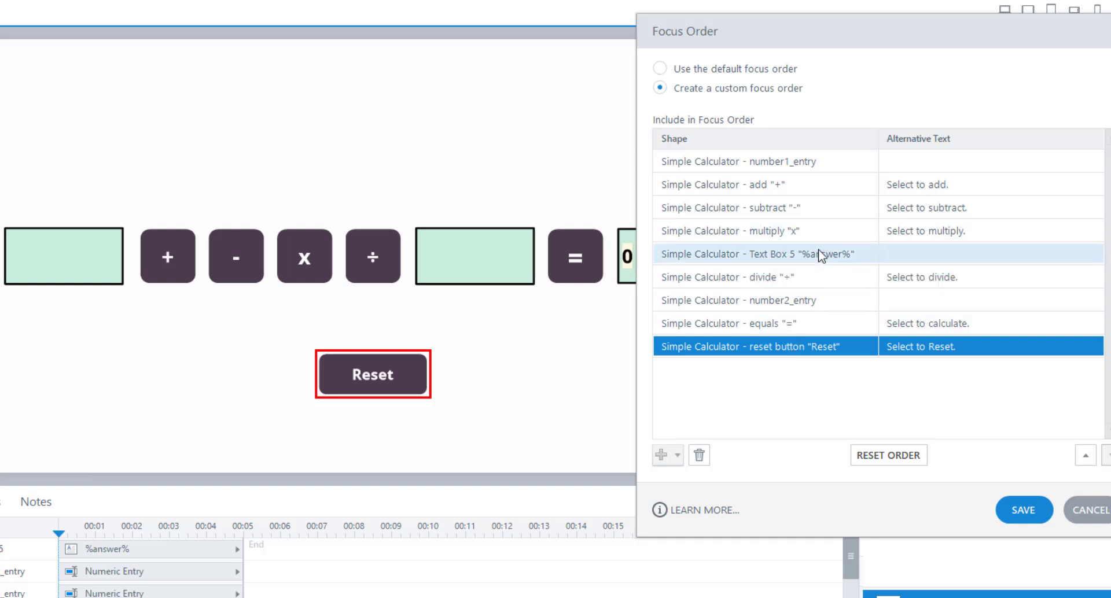
{"action": "left_click", "coordinate": [744, 258]}
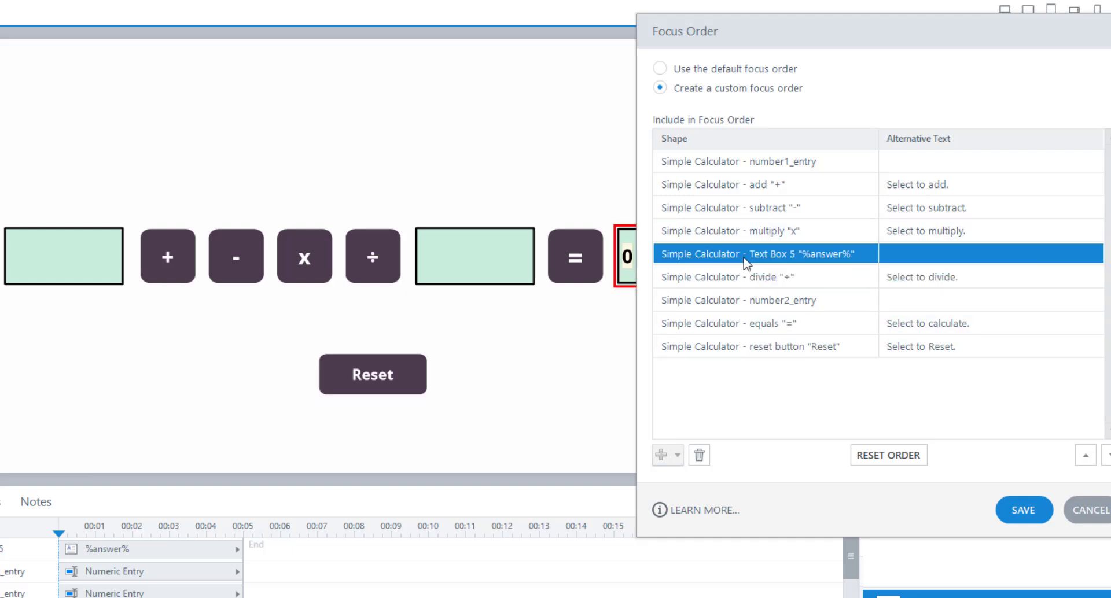
{"action": "left_click", "coordinate": [1106, 455]}
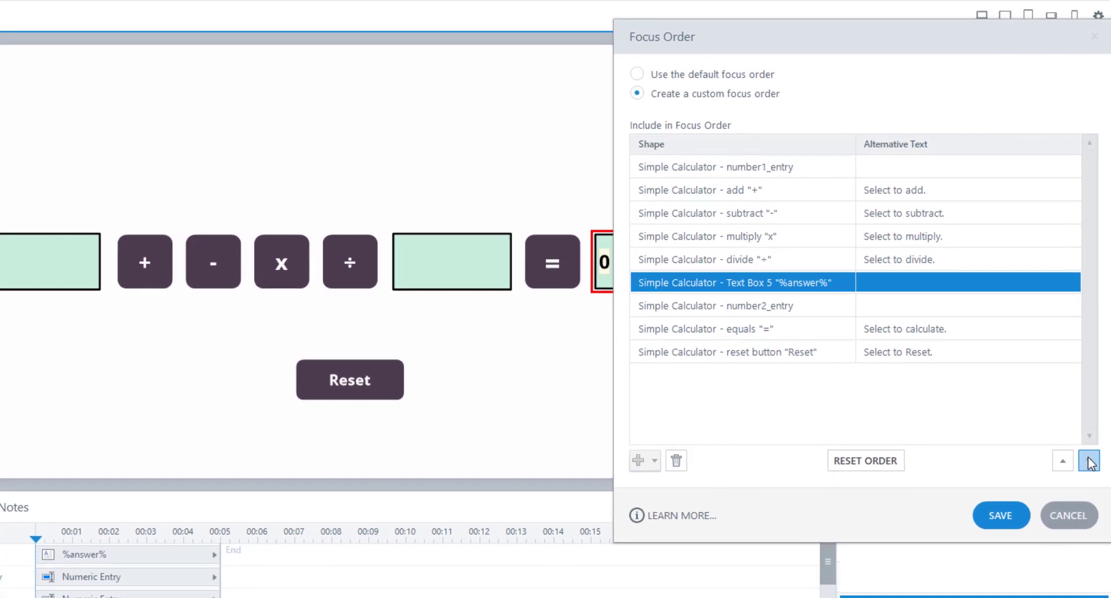
{"action": "left_click", "coordinate": [1088, 461]}
{"action": "left_click", "coordinate": [1089, 461]}
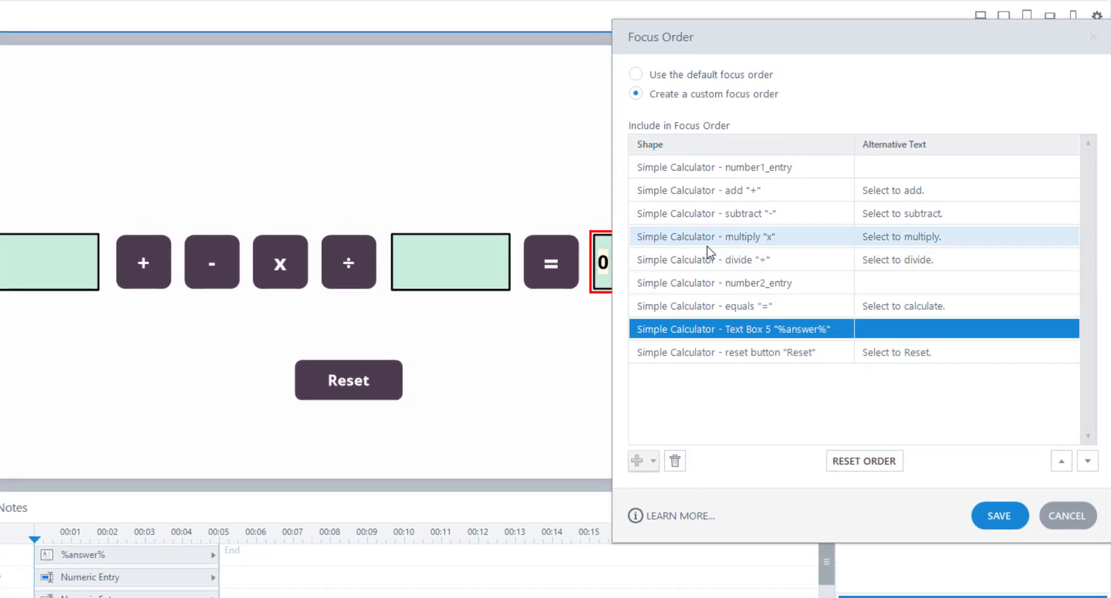
Step: Check the custom focus order entry by entry, from number1_entry through to the reset button
{"action": "left_click", "coordinate": [708, 173]}
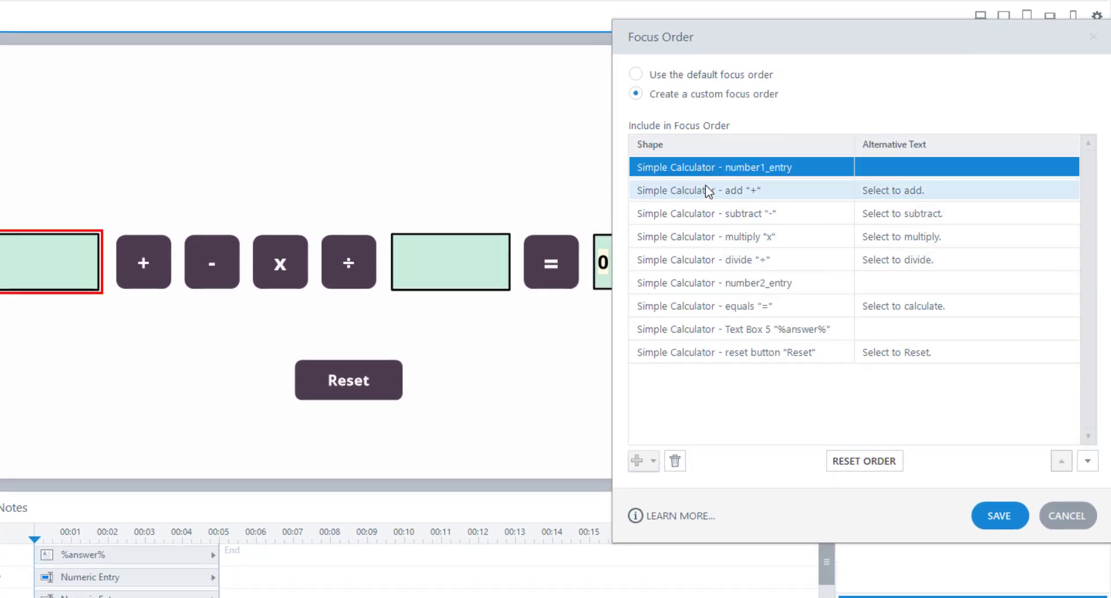
{"action": "left_click", "coordinate": [706, 188]}
{"action": "left_click", "coordinate": [707, 208]}
{"action": "left_click", "coordinate": [717, 237]}
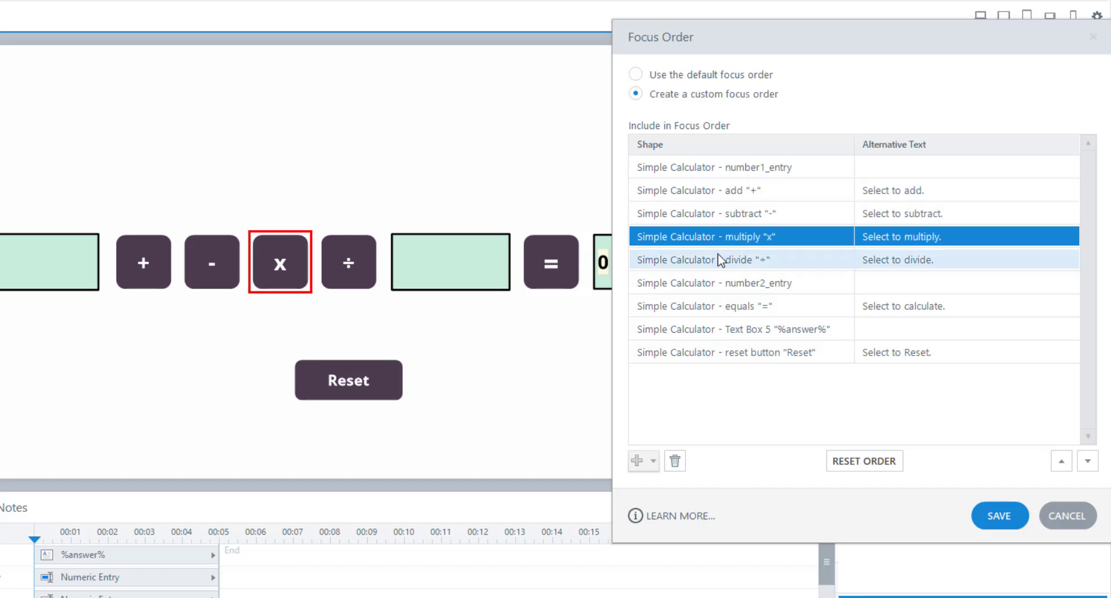
{"action": "left_click", "coordinate": [717, 256]}
{"action": "left_click", "coordinate": [726, 286]}
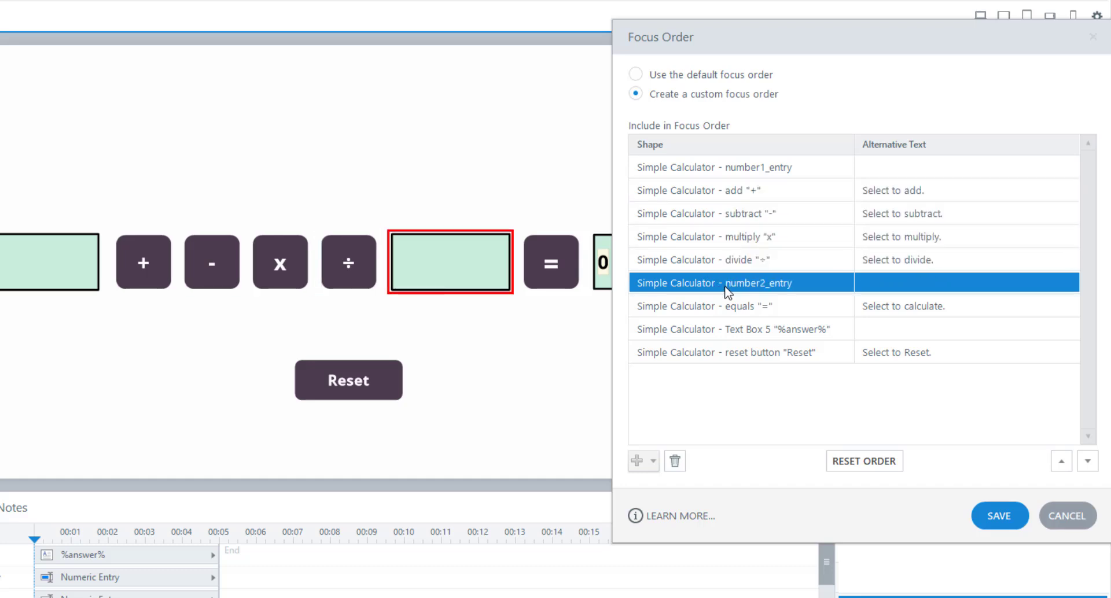
{"action": "left_click", "coordinate": [721, 307]}
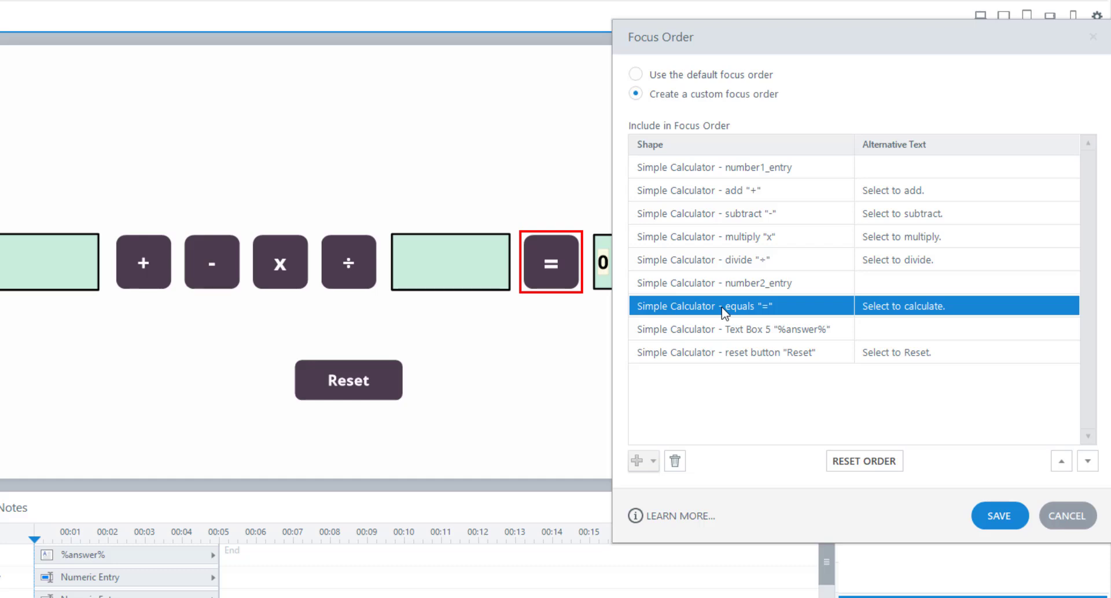
{"action": "left_click", "coordinate": [723, 327]}
{"action": "left_click", "coordinate": [716, 356]}
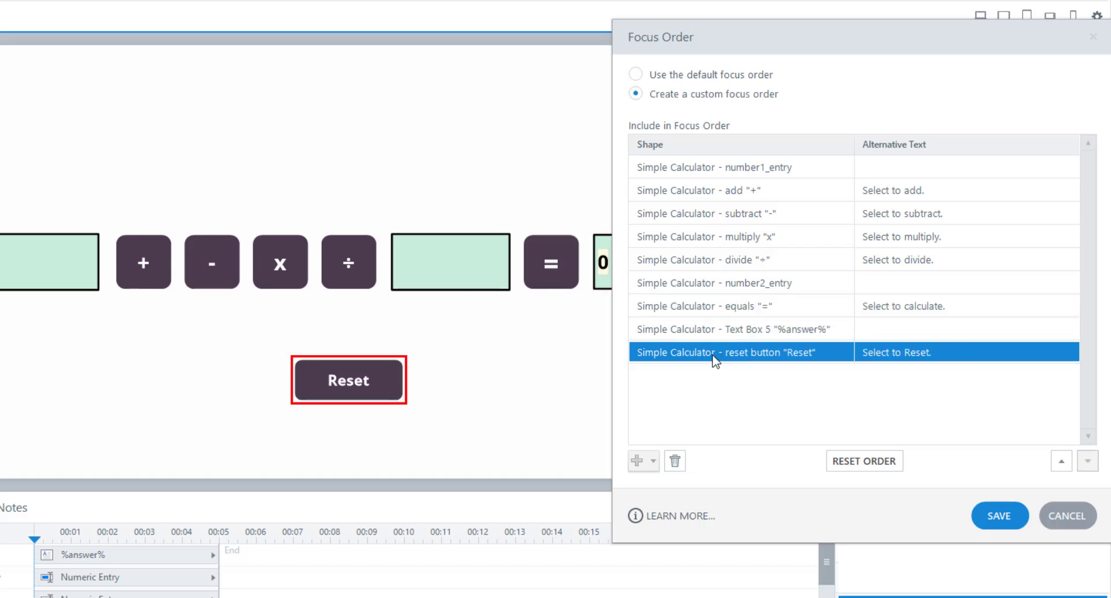
Step: Set the alternative text of number1_entry to "Type your first number." and of number2_entry to "Type your second number."
{"action": "left_click", "coordinate": [855, 170]}
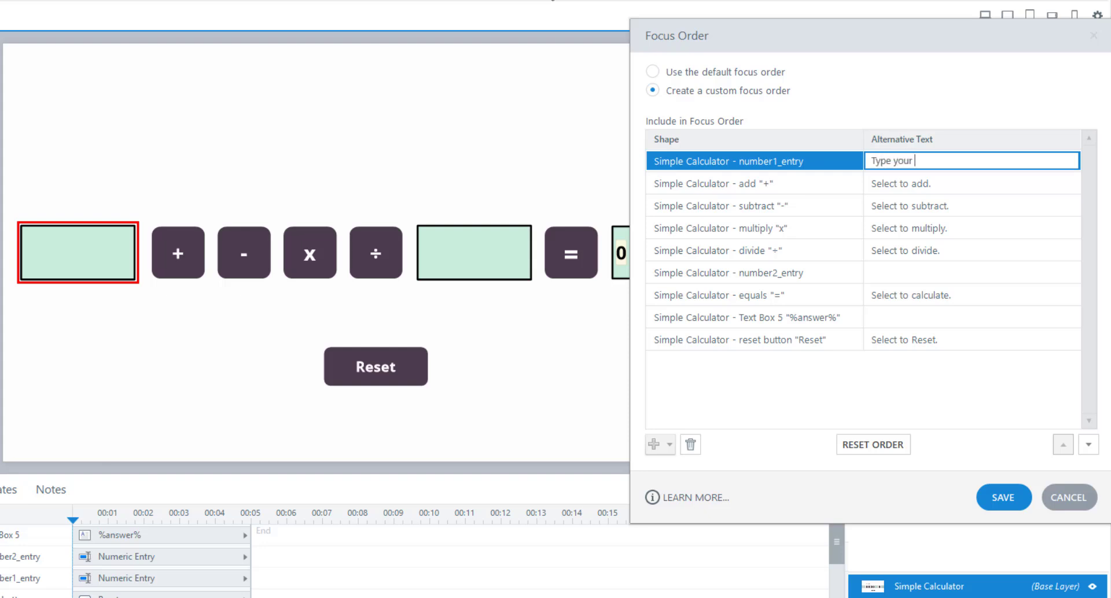
{"action": "type", "text": "irst number."}
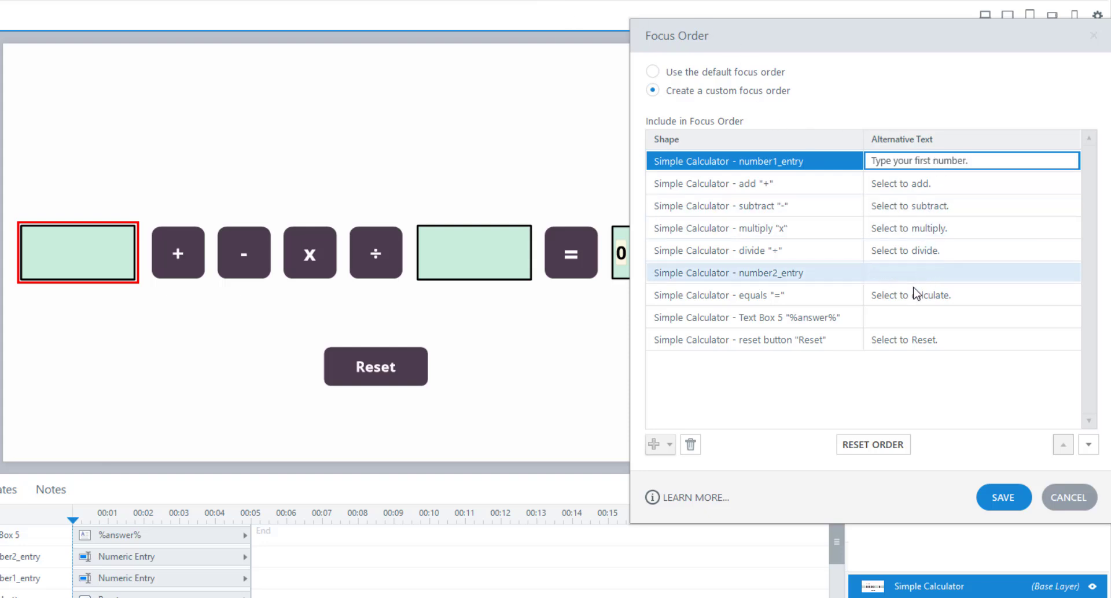
{"action": "left_click", "coordinate": [900, 273]}
{"action": "type", "text": "Type"}
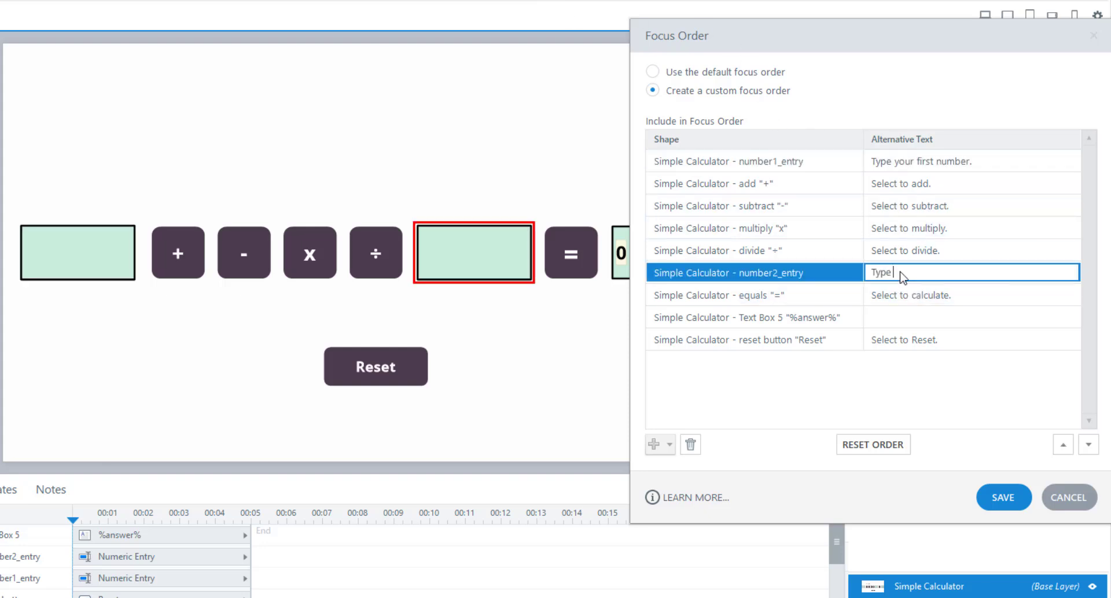
{"action": "type", "text": " your second number."}
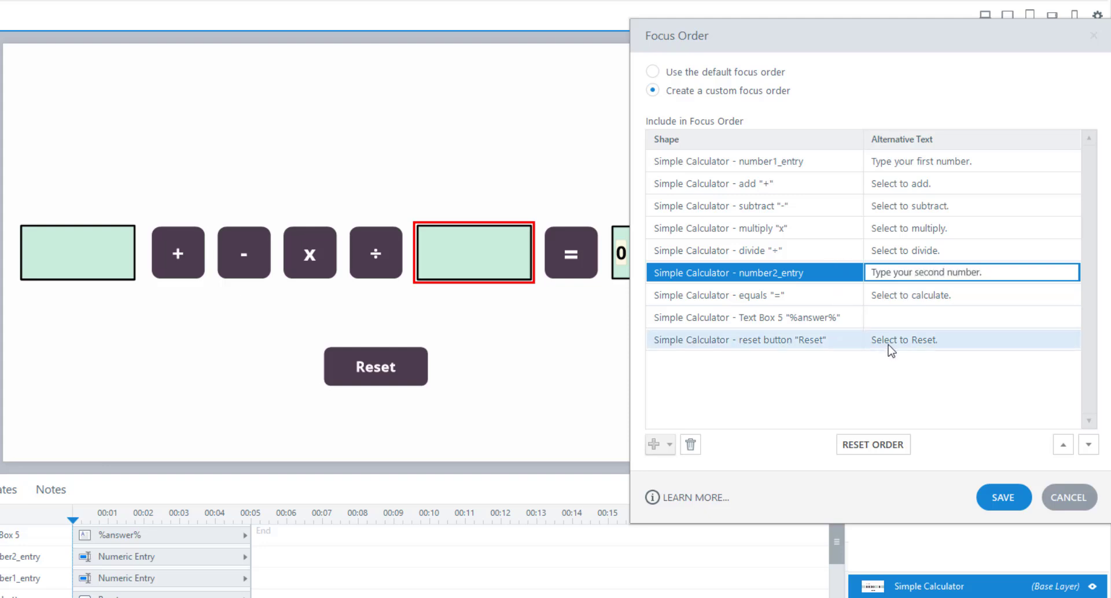
Step: Leave the %answer% text box's alternative text empty and save the custom focus order
{"action": "left_click", "coordinate": [884, 317]}
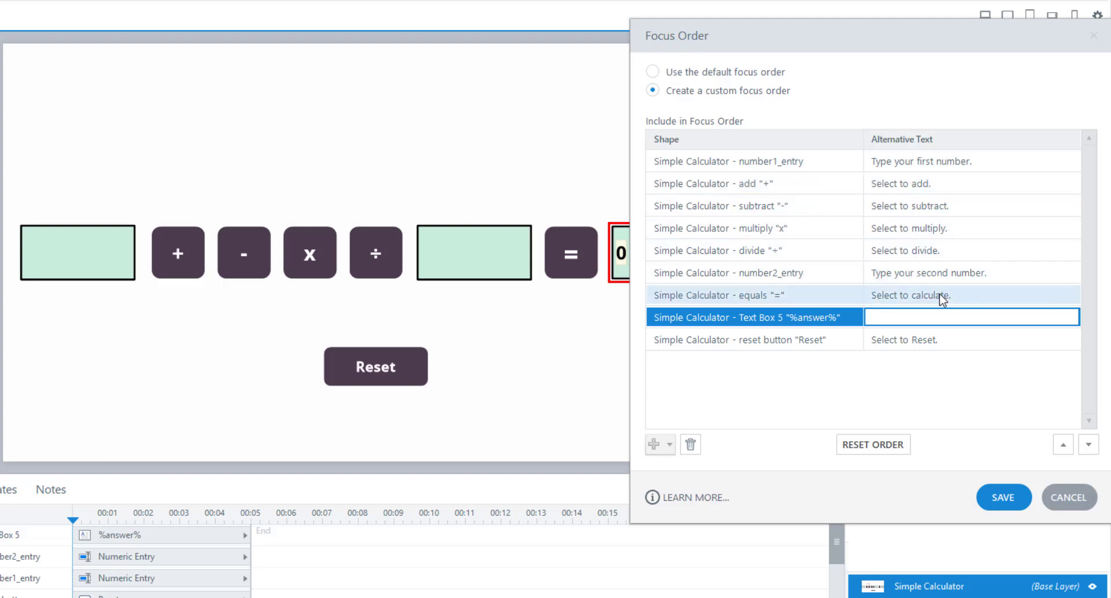
{"action": "left_click", "coordinate": [949, 408]}
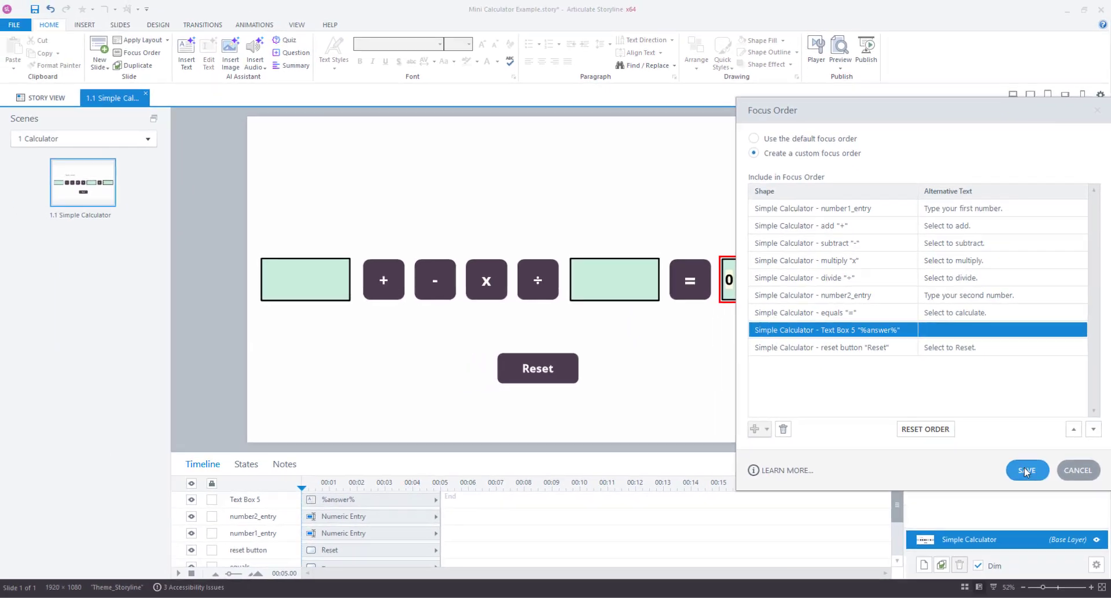
{"action": "left_click", "coordinate": [1002, 497]}
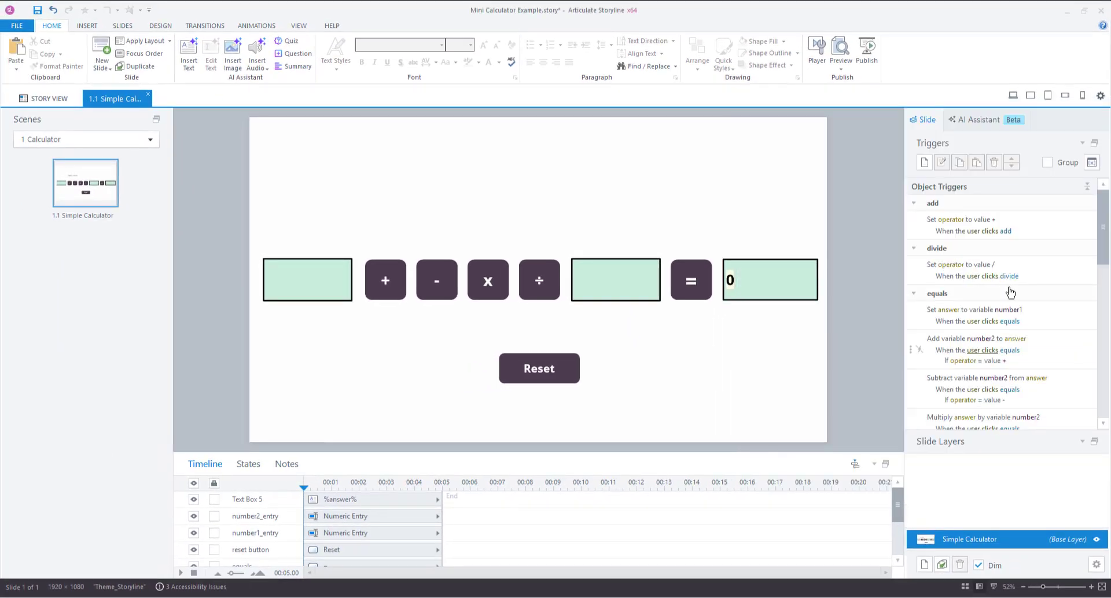
Step: Preview the slide, enter 10 as the first number and choose the divide operator using keyboard navigation only
{"action": "left_click", "coordinate": [1012, 96]}
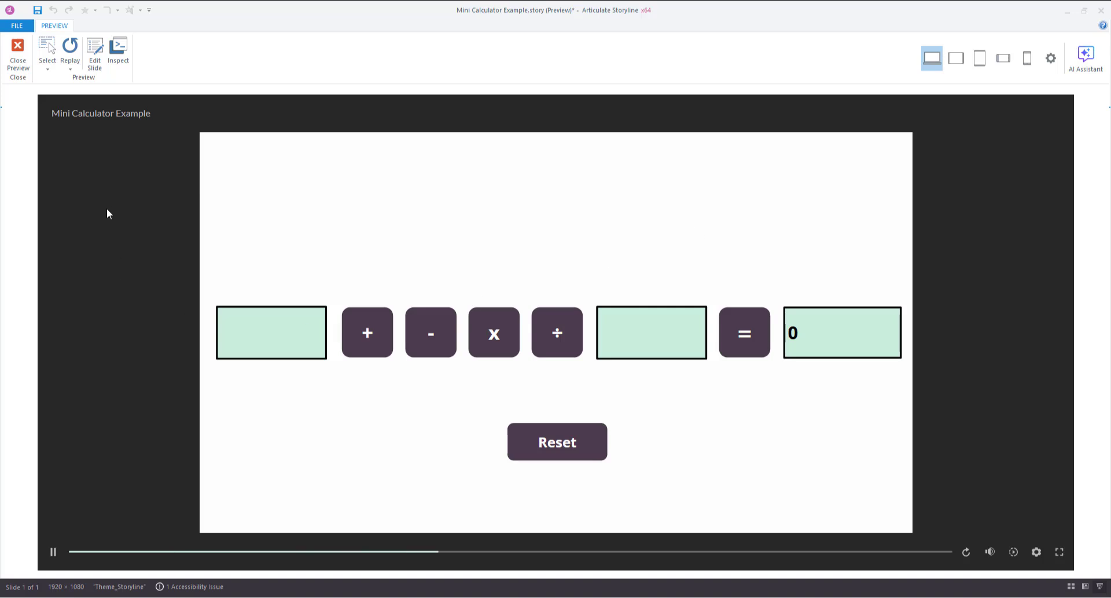
{"action": "key", "text": "Tab"}
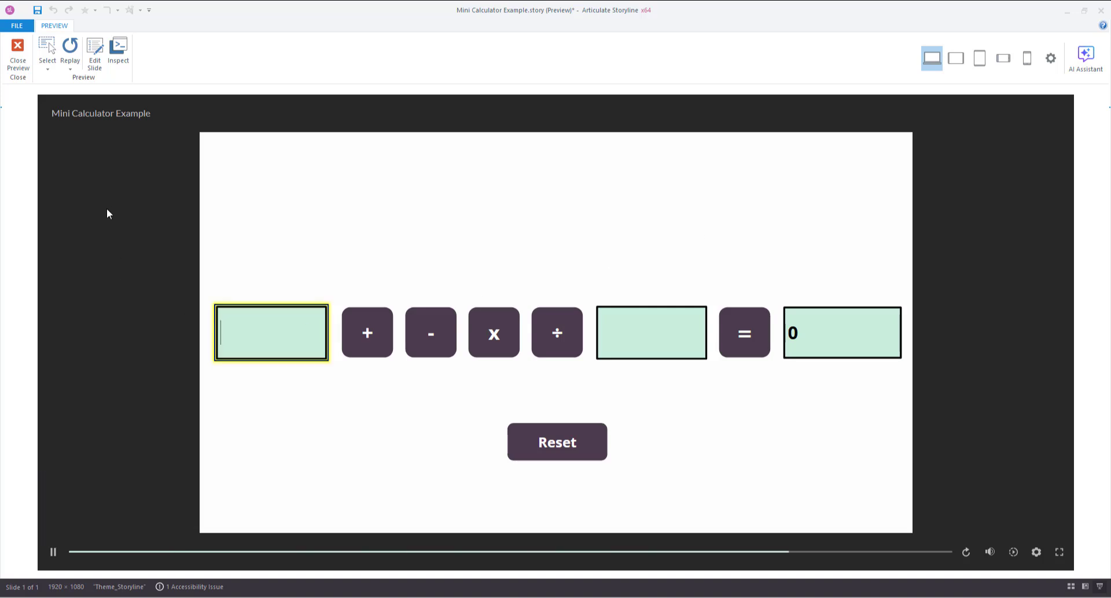
{"action": "type", "text": "10"}
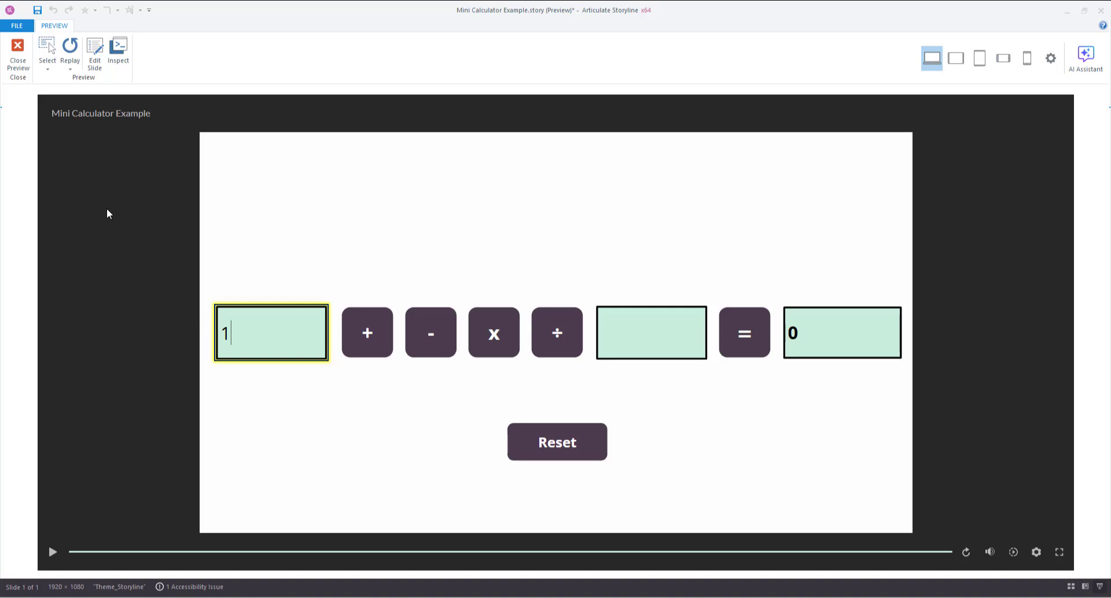
{"action": "key", "text": "Tab"}
{"action": "key", "text": "Tab"}
{"action": "key", "text": "Tab"}
{"action": "key", "text": "Tab"}
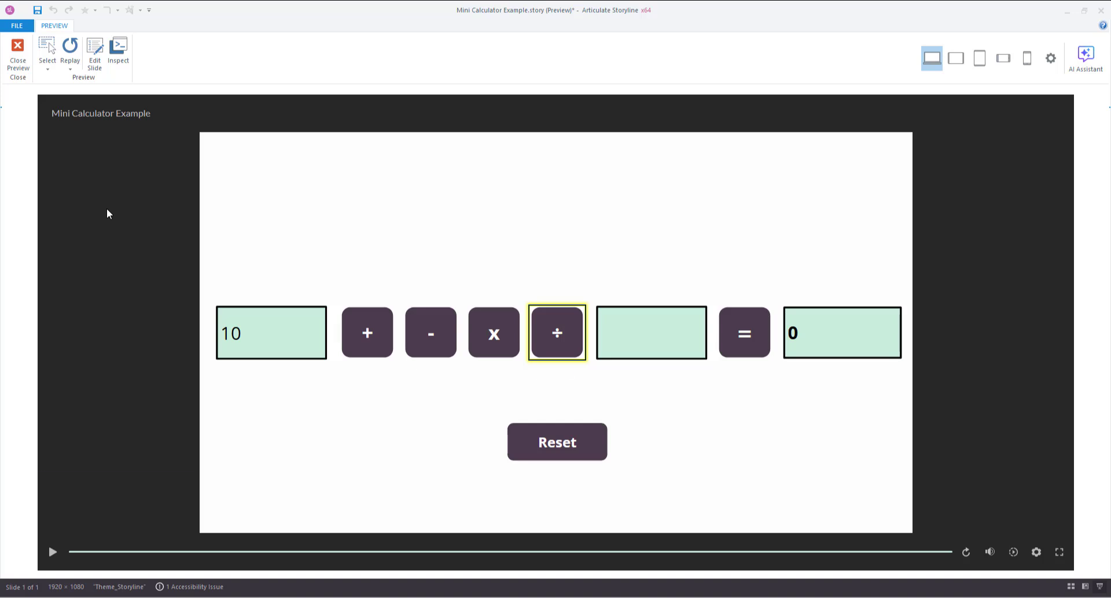
{"action": "key", "text": "Return"}
Step: Enter 2 as the second number, calculate the answer and advance the keyboard focus to the reset button
{"action": "key", "text": "Tab"}
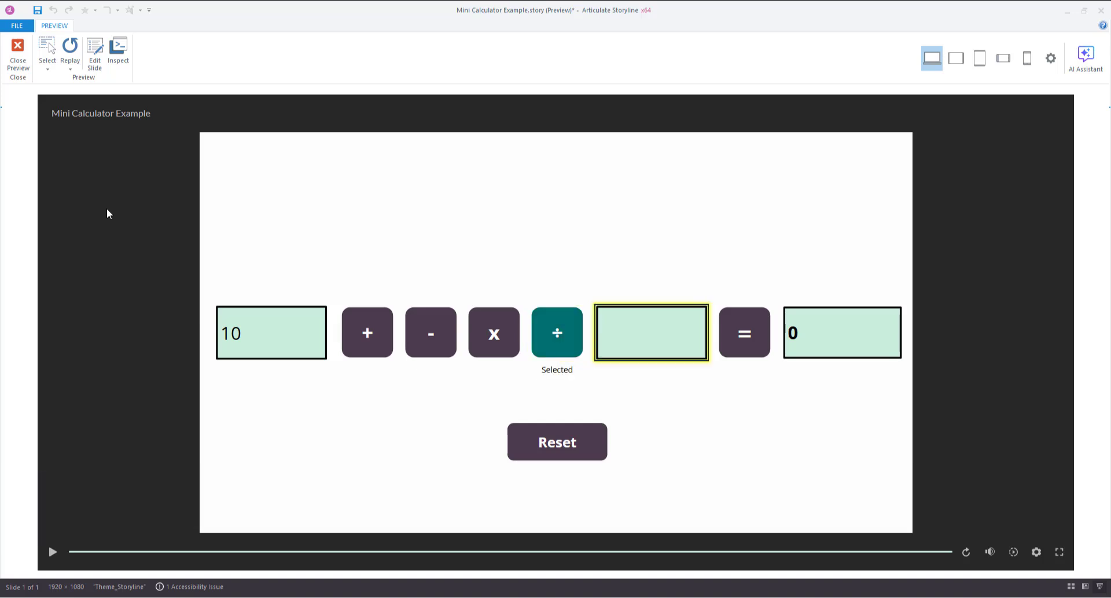
{"action": "type", "text": "2"}
{"action": "key", "text": "Tab"}
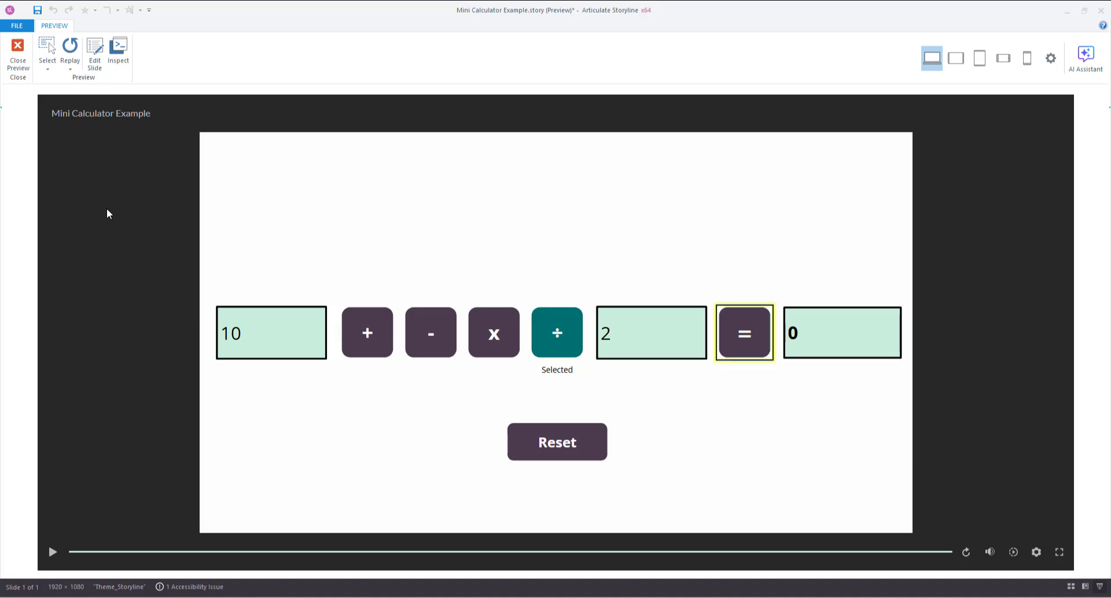
{"action": "key", "text": "Return"}
{"action": "key", "text": "Tab"}
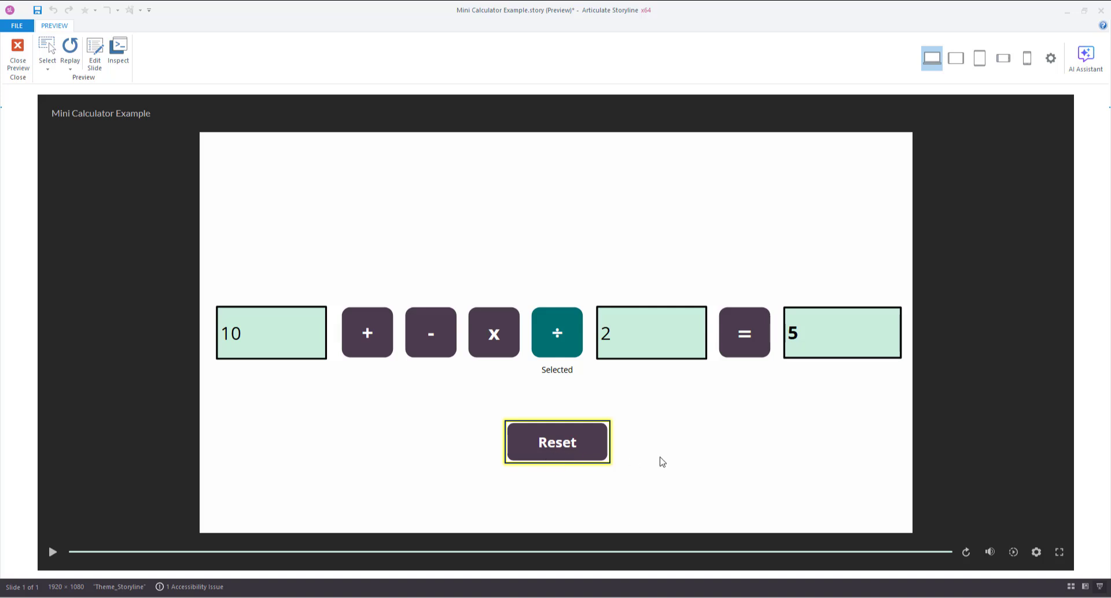
Step: Reset the calculator and move the keyboard focus backwards through the objects to the first number field
{"action": "key", "text": "Return"}
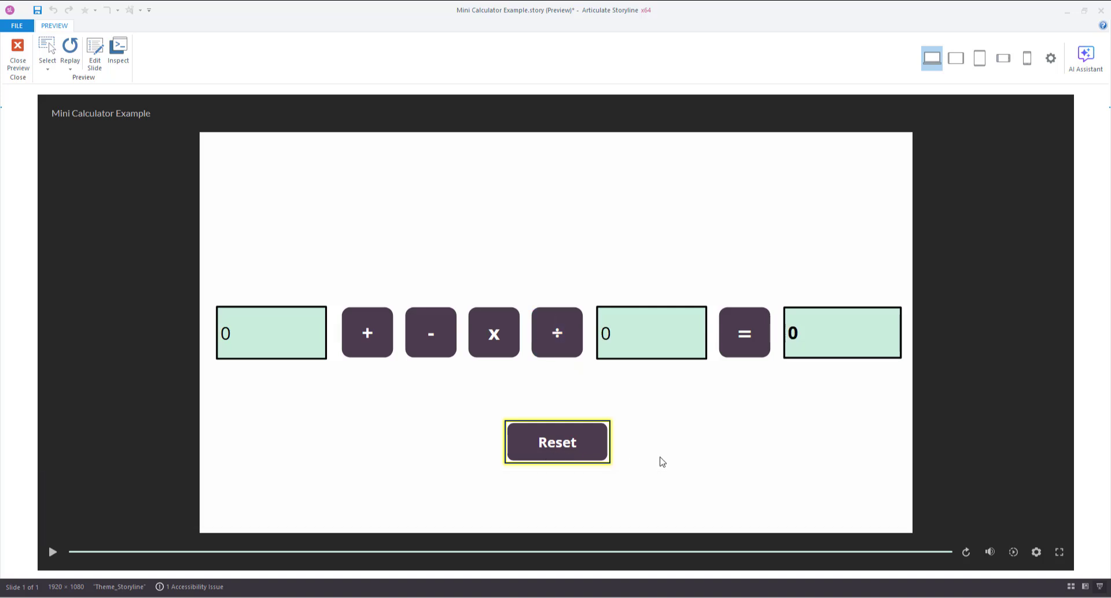
{"action": "key", "text": "shift+Tab"}
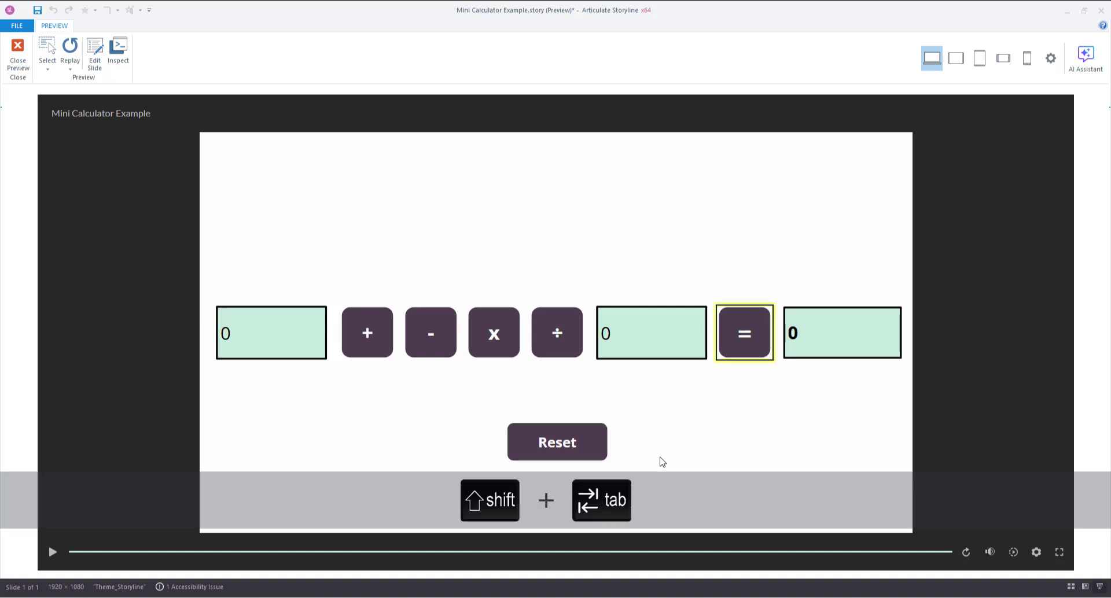
{"action": "key", "text": "shift+Tab"}
{"action": "key", "text": "shift+Tab"}
{"action": "key", "text": "shift+Tab"}
{"action": "key", "text": "shift+Tab"}
{"action": "key", "text": "shift+Tab"}
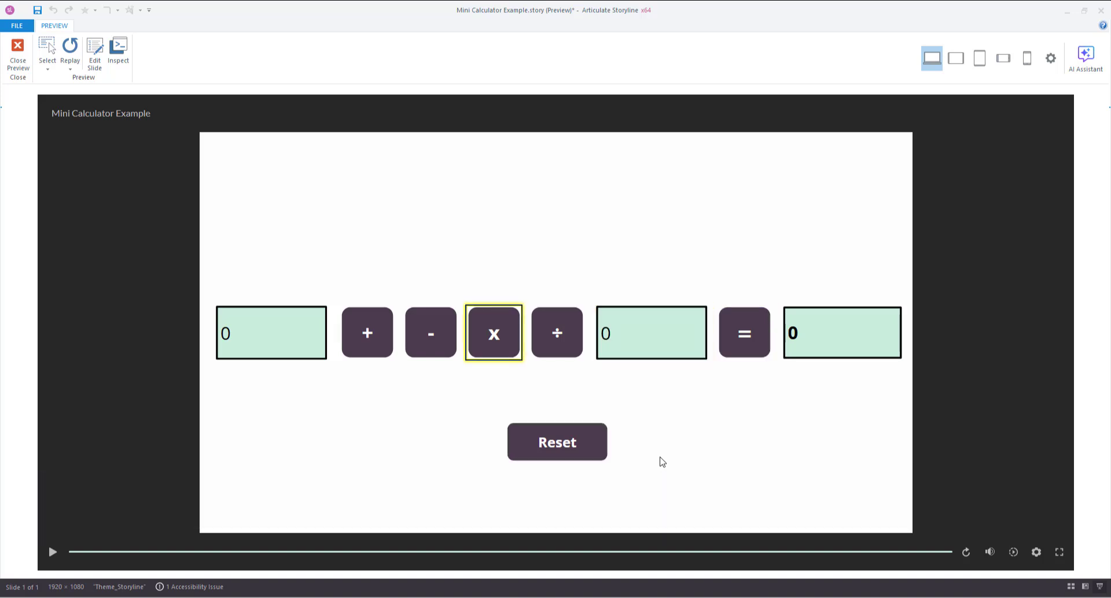
{"action": "key", "text": "shift+Tab"}
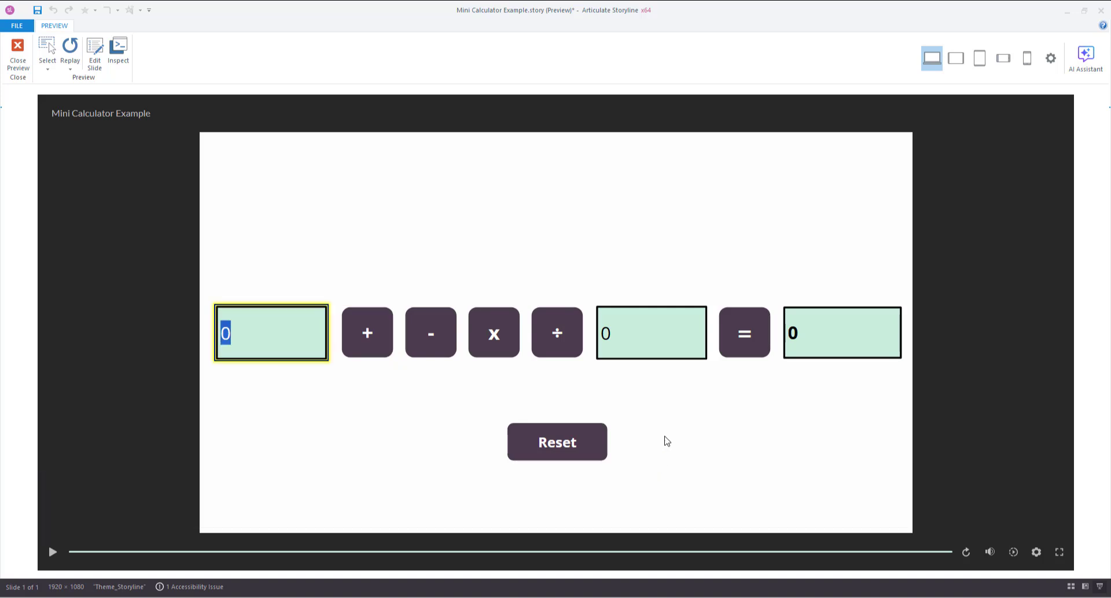
Step: Close the preview and reopen the slide's focus order settings
{"action": "left_click", "coordinate": [18, 55]}
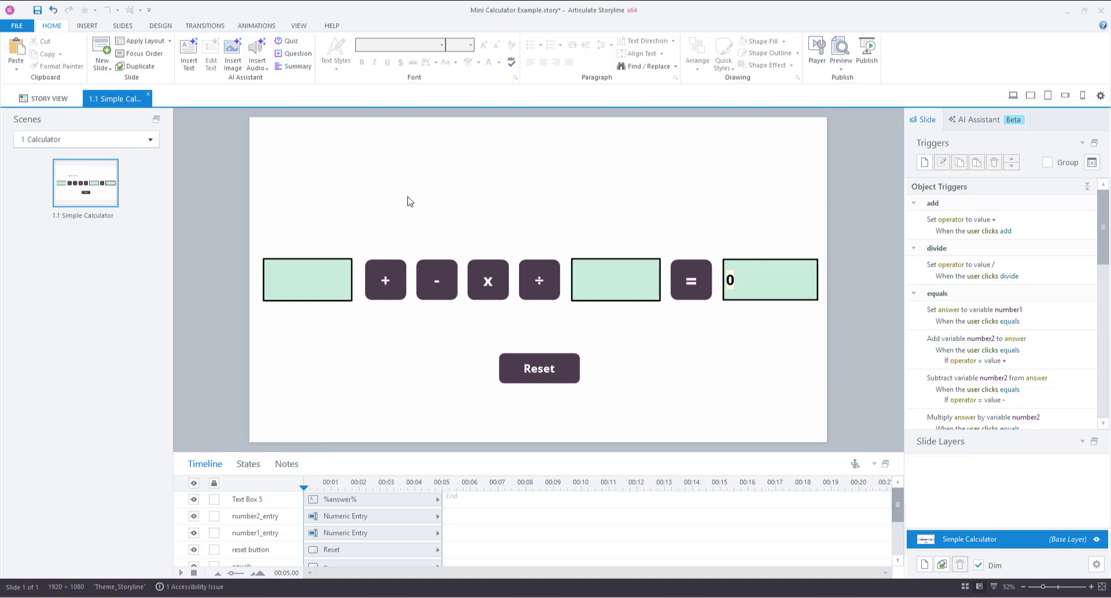
{"action": "left_click", "coordinate": [141, 53]}
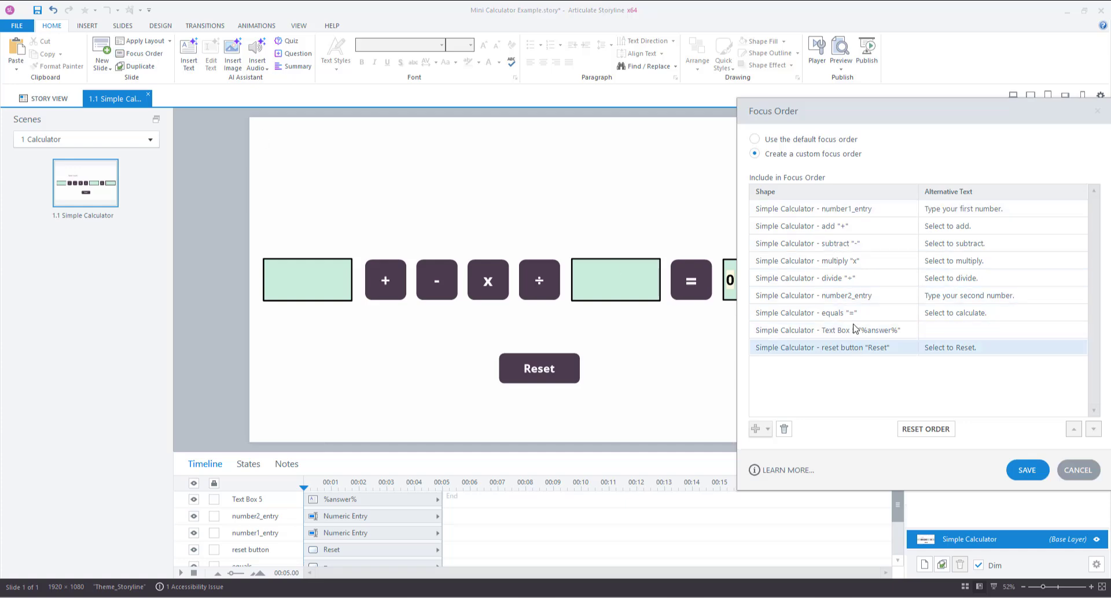